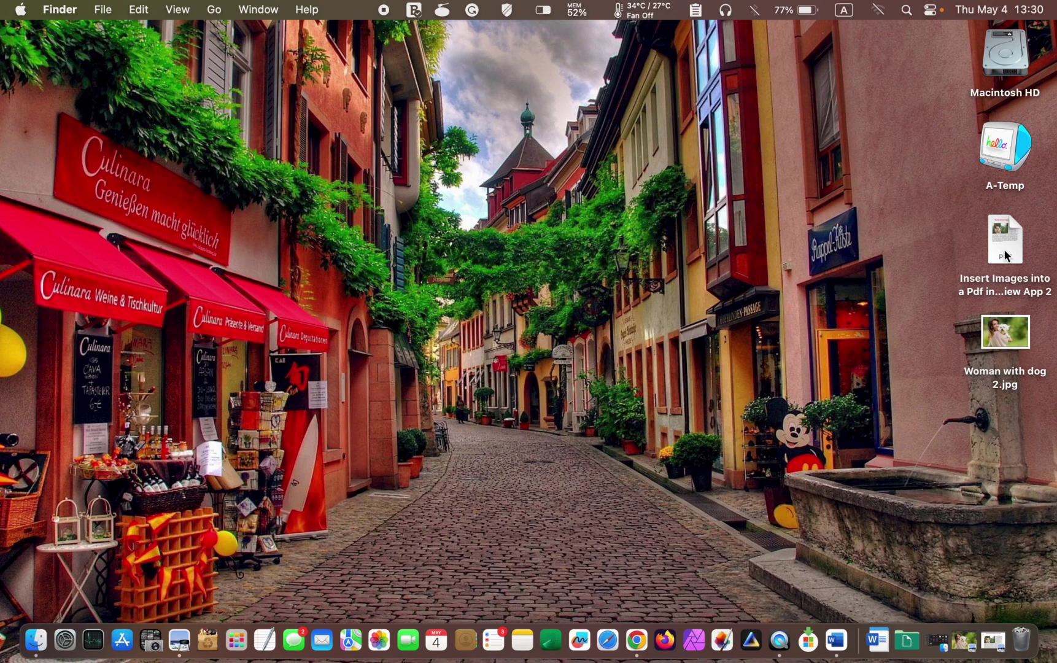
Open the 'Insert Images into a Pdf in Preview App 2' PDF in Preview from Finder.
right_click(1006, 246)
mouse_move(958, 272)
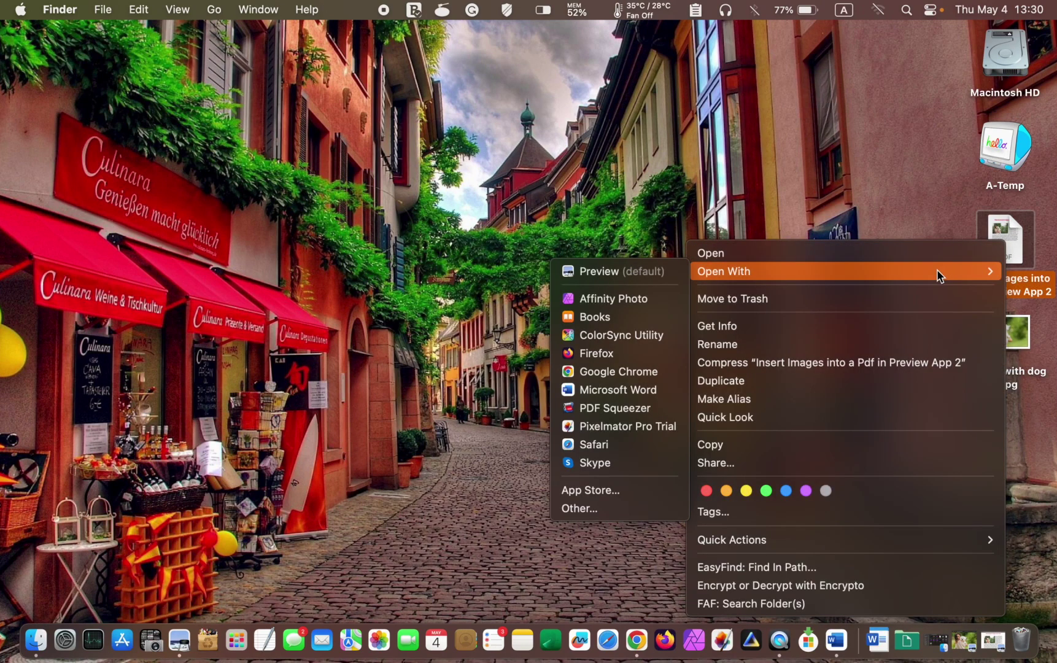
left_click(631, 273)
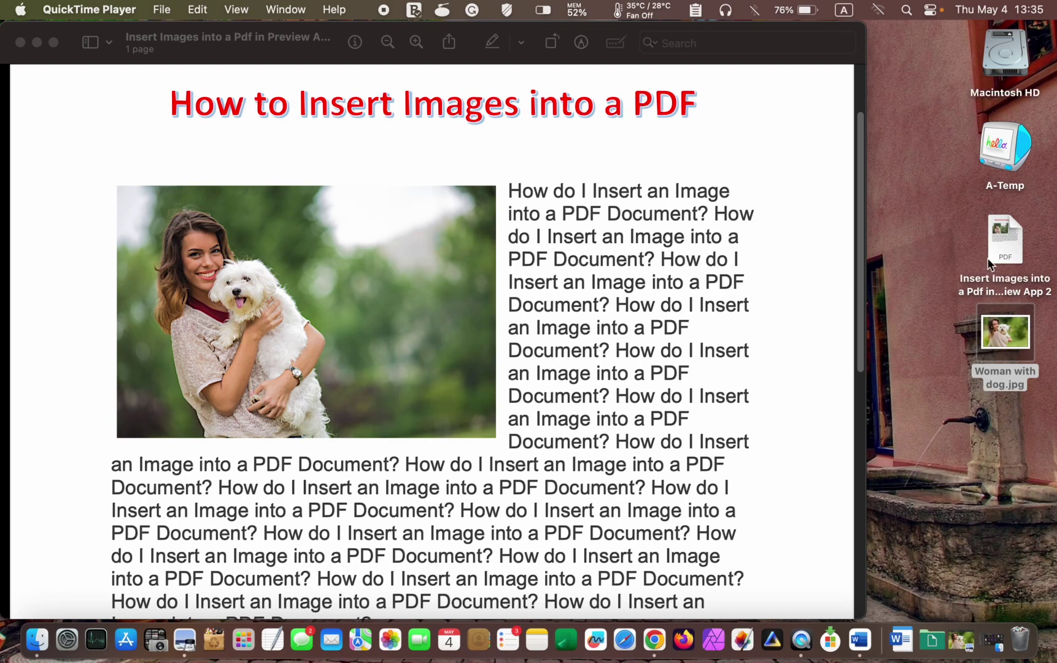
Duplicate Woman with dog.jpg on the desktop.
right_click(994, 338)
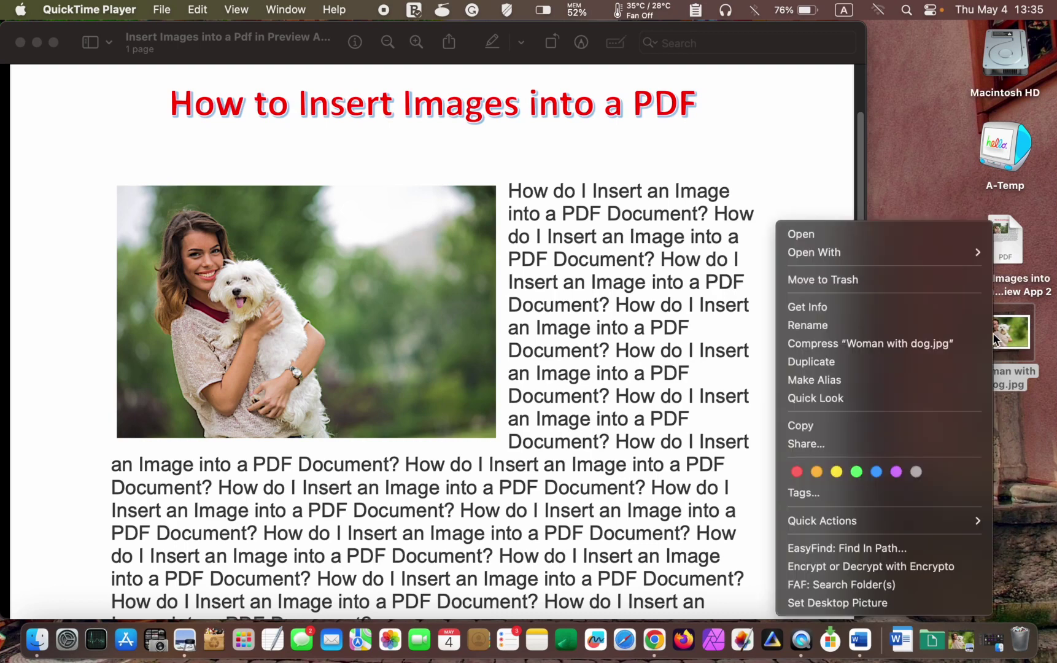
left_click(936, 366)
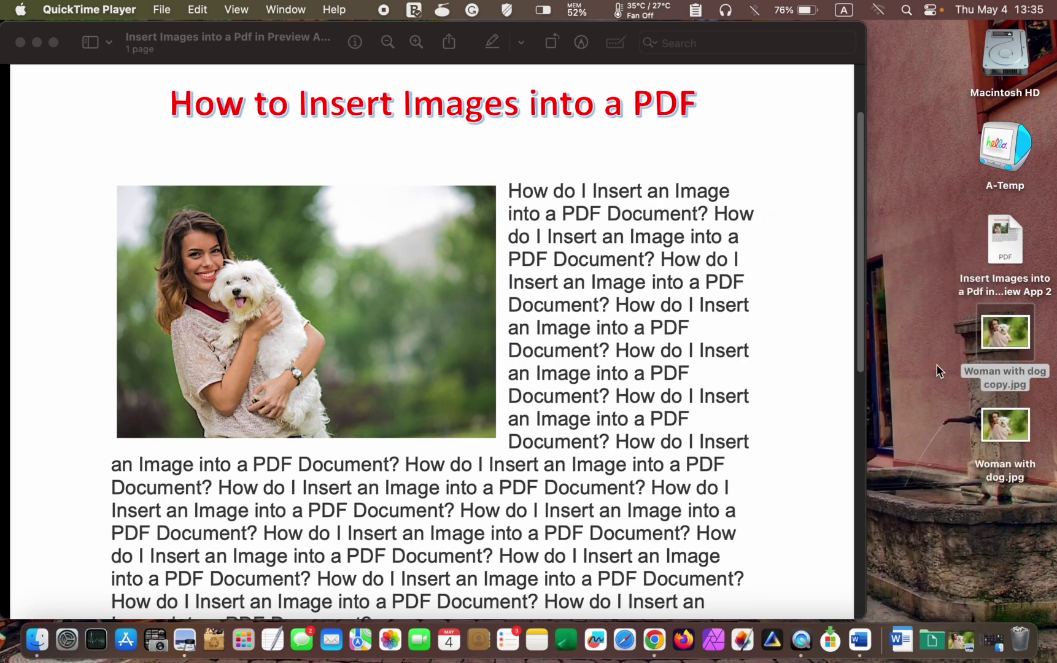
left_click(910, 320)
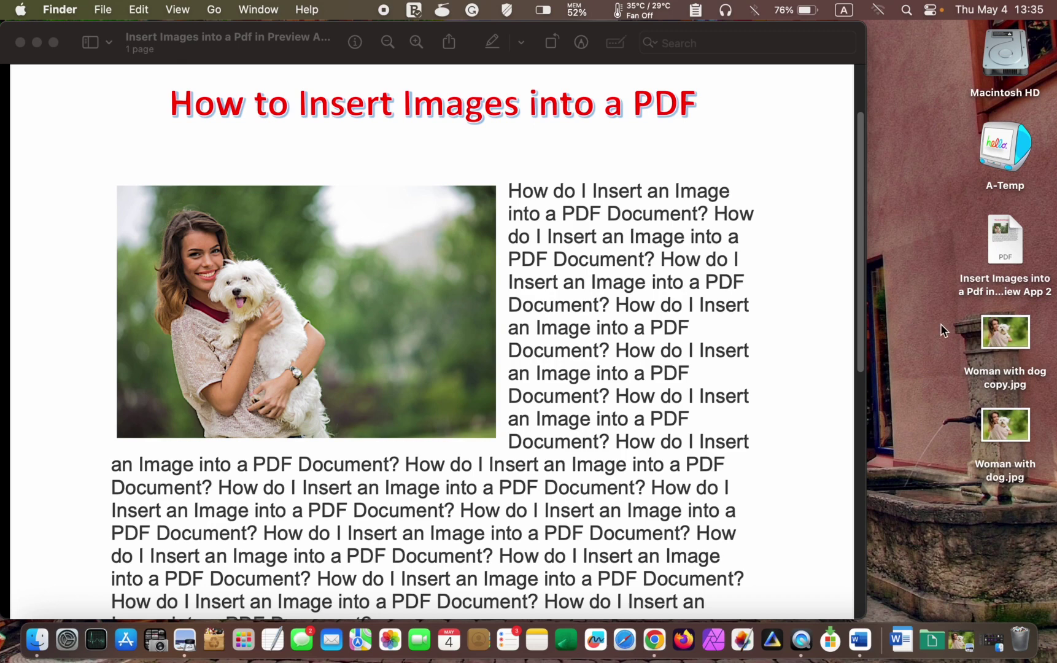
Open the copied woman-with-dog image in Preview.
right_click(1009, 335)
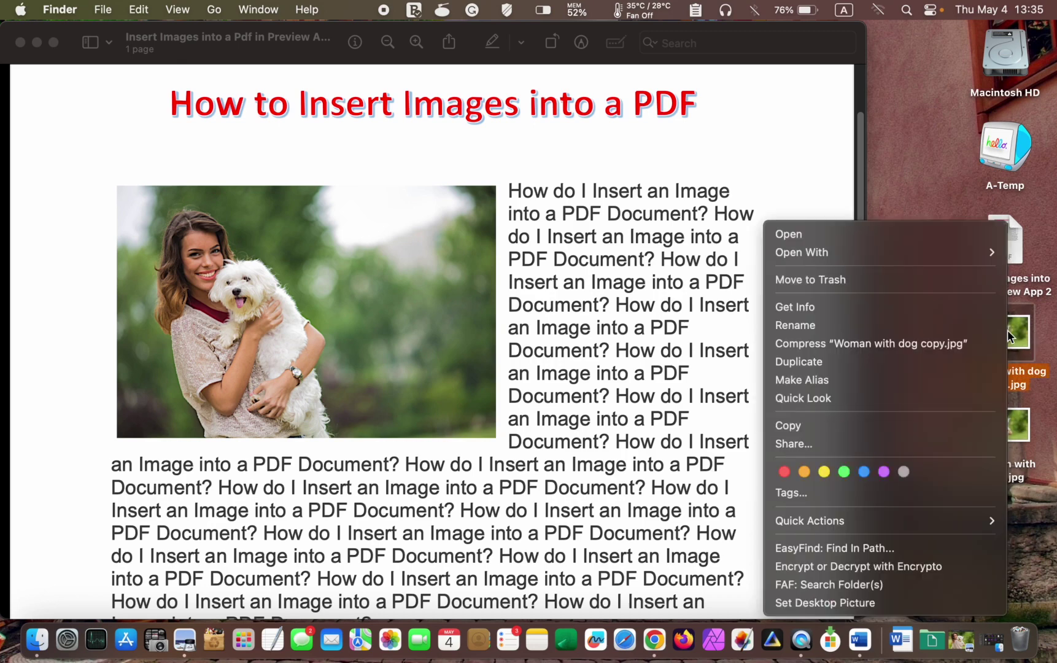
mouse_move(942, 246)
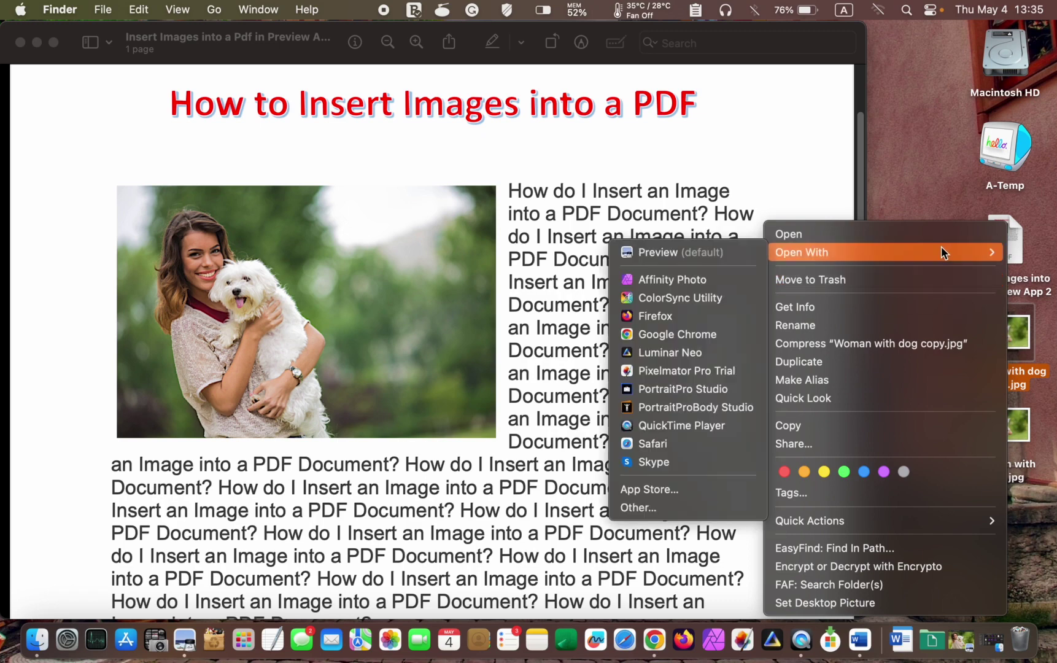
left_click(733, 251)
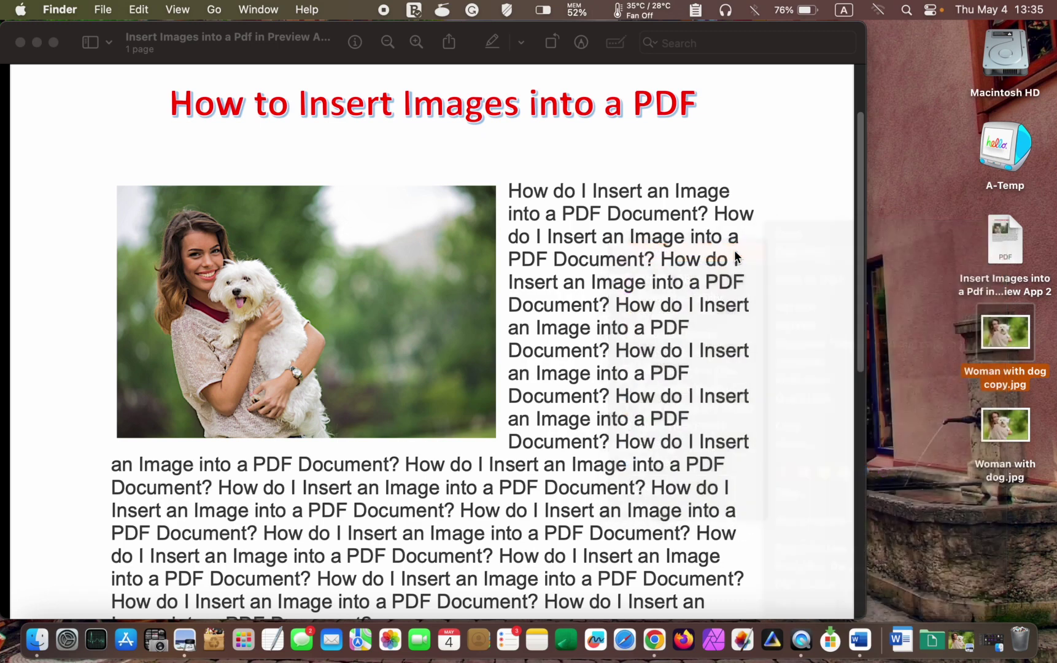
Shrink the photo window, place it right of the PDF, and select the whole photo.
left_click_drag(315, 38, 584, 38)
left_click_drag(1049, 590, 854, 498)
left_click_drag(349, 39, 553, 34)
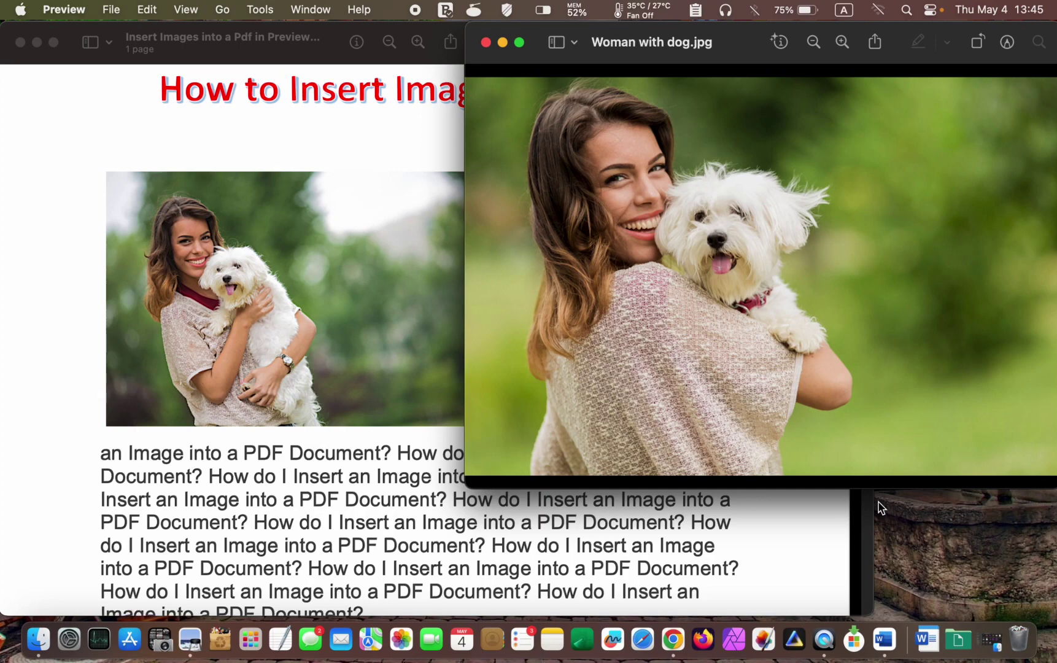
key("super+a")
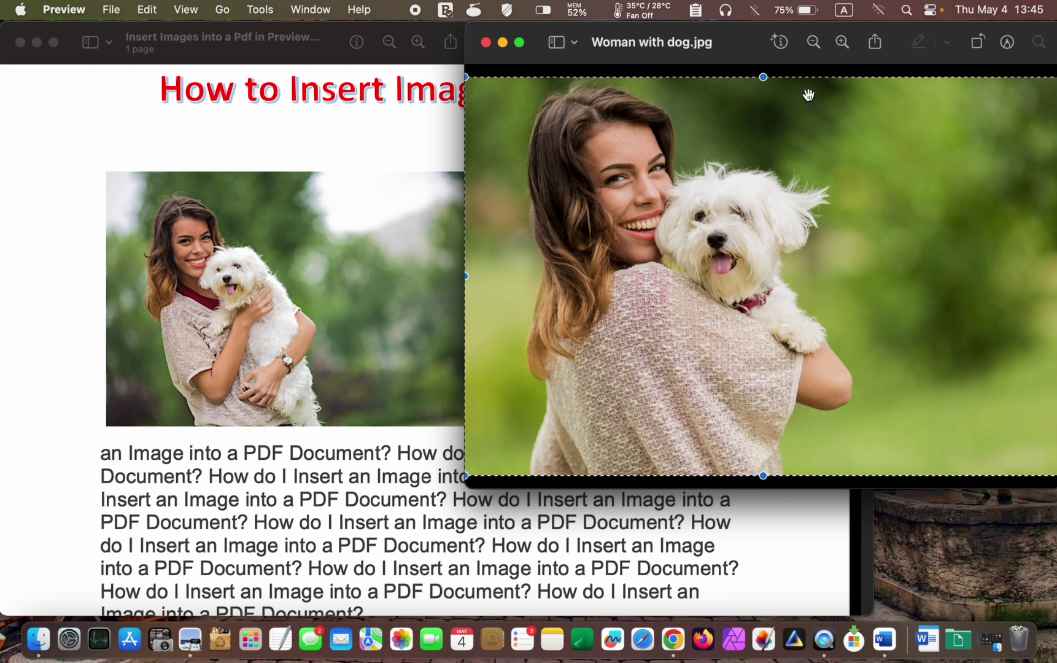
mouse_move(974, 26)
left_mouse_down()
mouse_move(949, 31)
mouse_move(958, 30)
left_mouse_up()
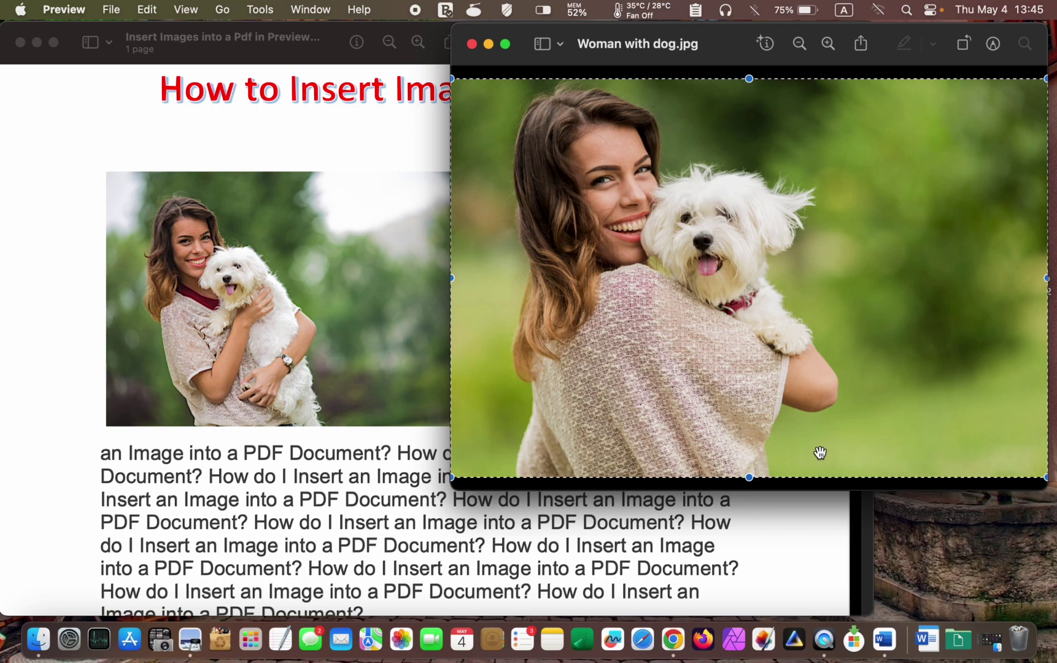
Paste a floating copy of the woman-with-dog photo into its window and drag it aside.
key("Up")
key("Up")
key("Up")
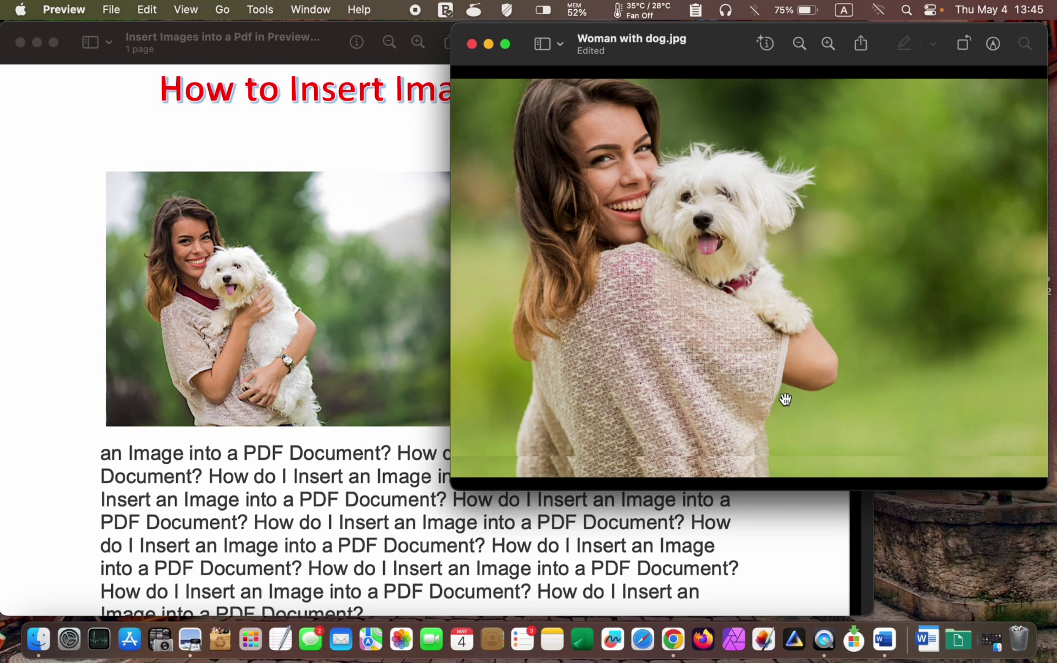
key("super+v")
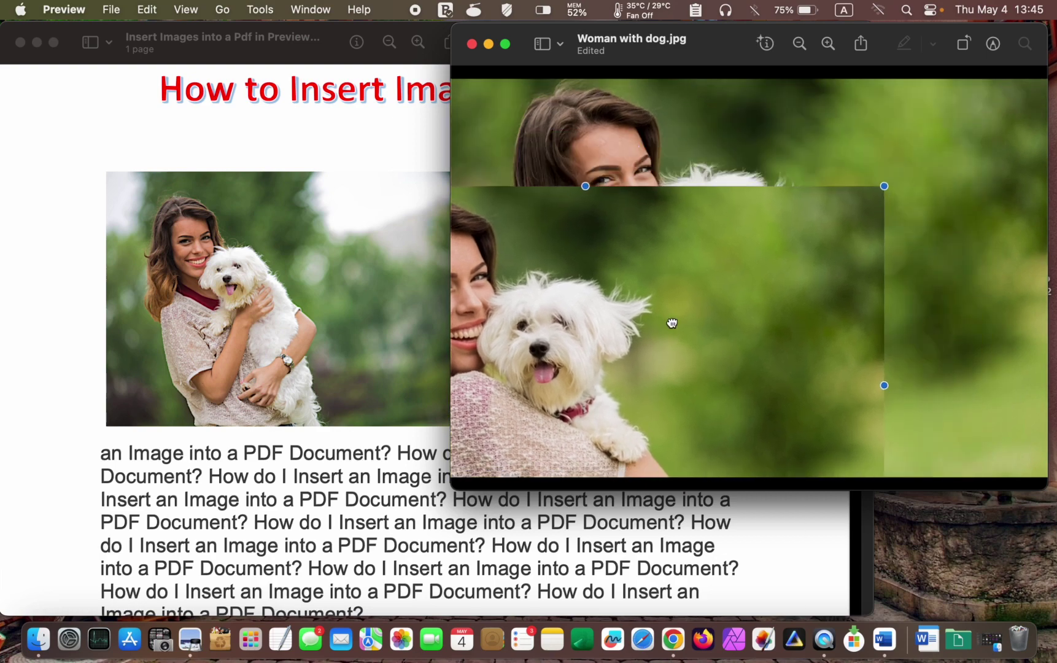
left_click_drag(673, 323, 781, 330)
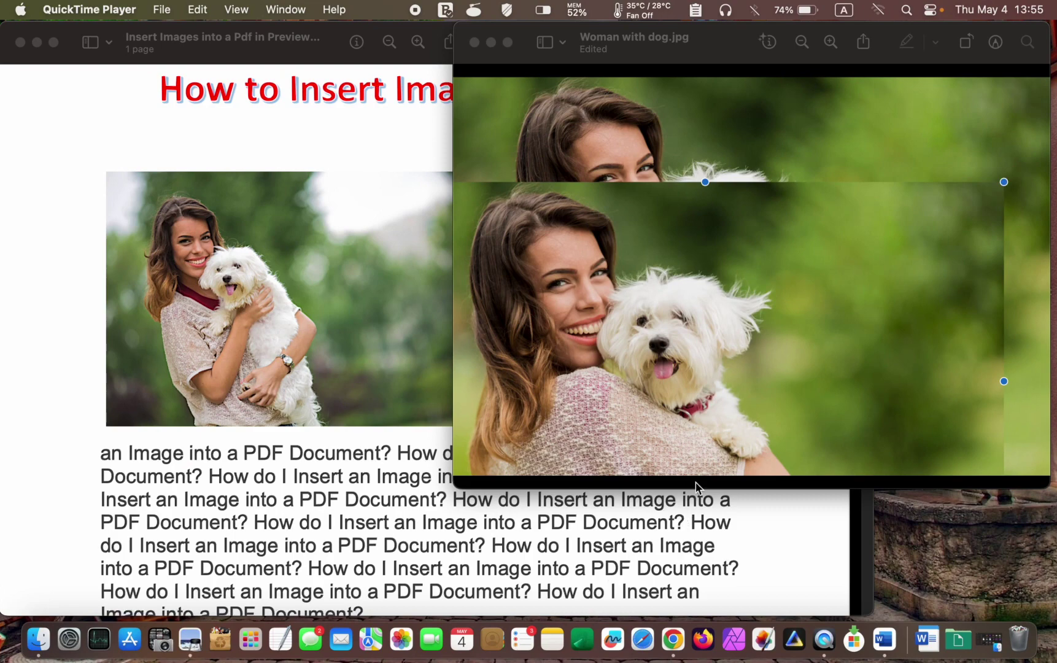
left_click(751, 371)
left_click_drag(751, 366, 736, 365)
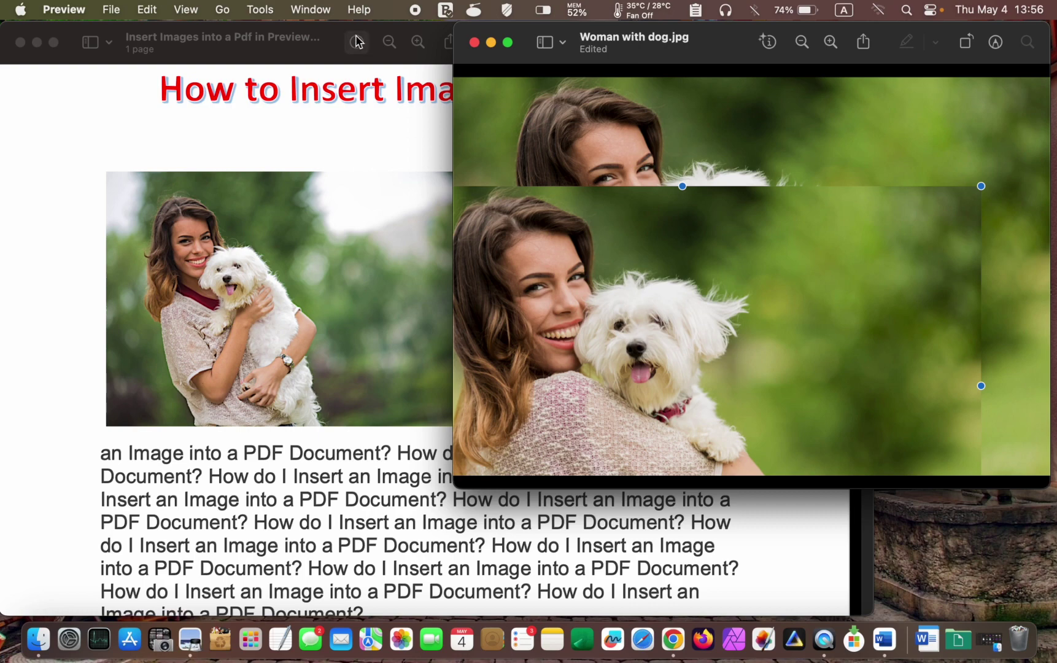
Paste the photo onto the PDF page, shrink it, and move it over the original picture.
left_click(337, 27)
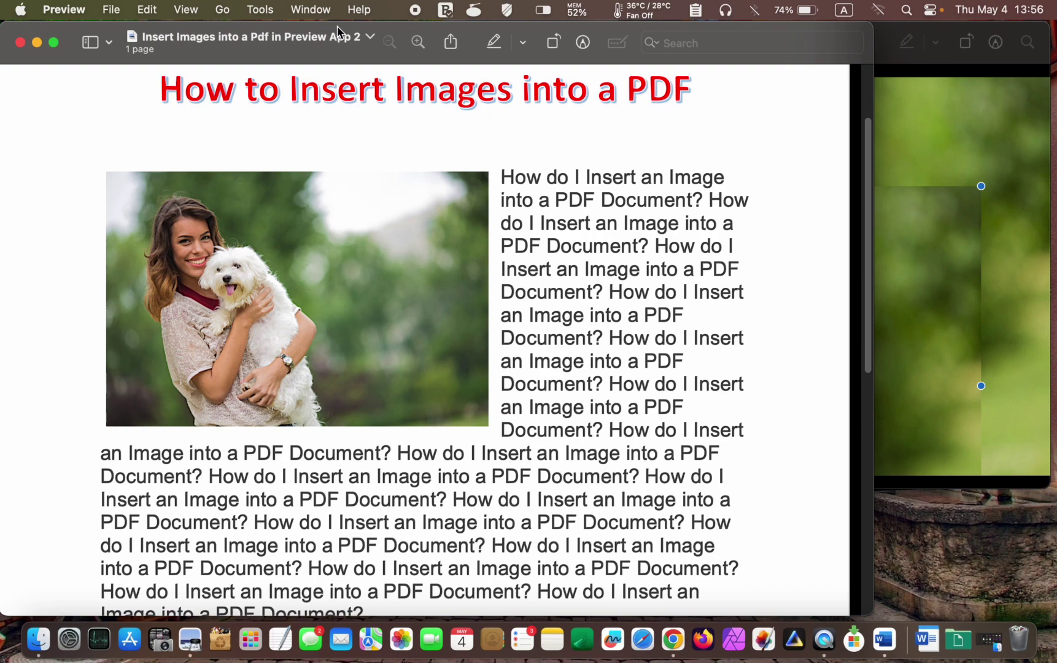
key("super+v")
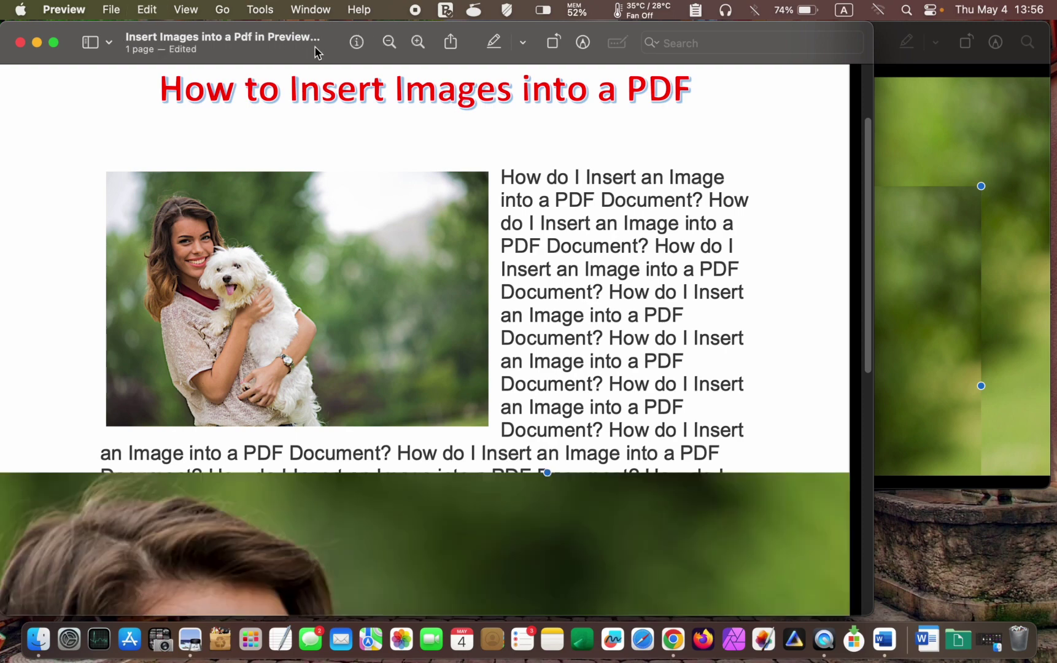
left_click_drag(683, 491, 171, 184)
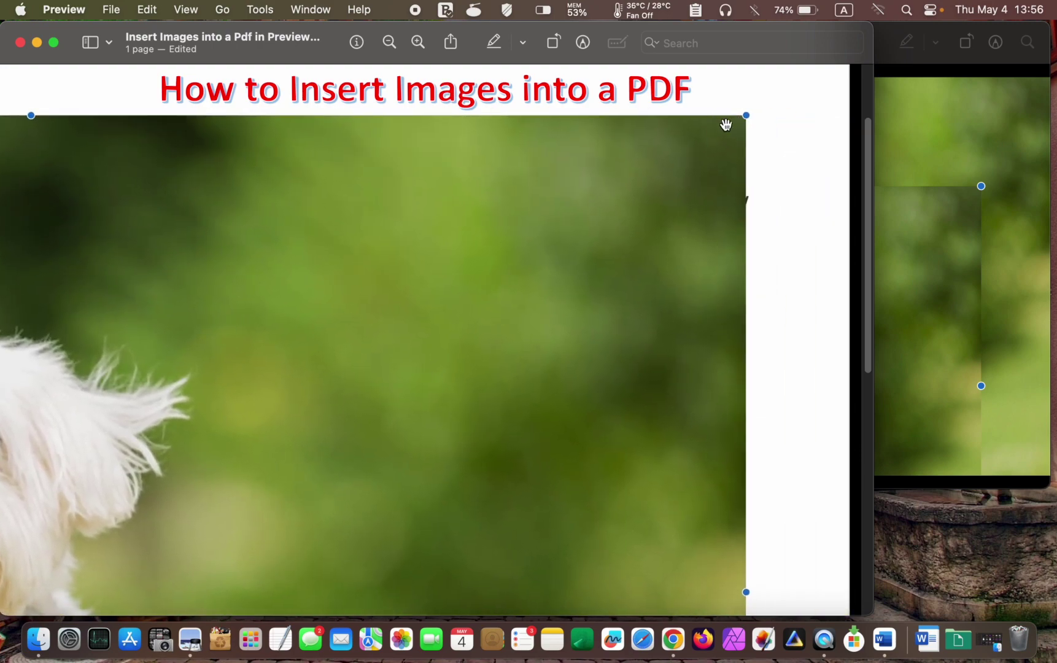
left_click_drag(746, 115, 342, 494)
left_click_drag(254, 558, 373, 232)
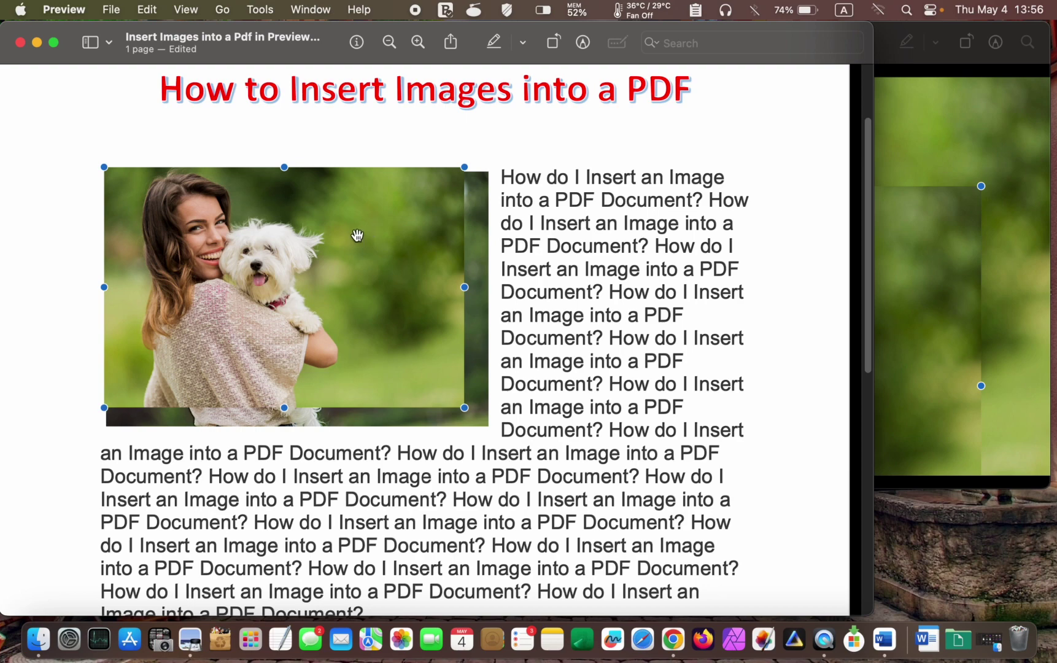
Nudge and enlarge the pasted photo to exactly cover the original picture under the title.
left_click_drag(321, 239, 323, 239)
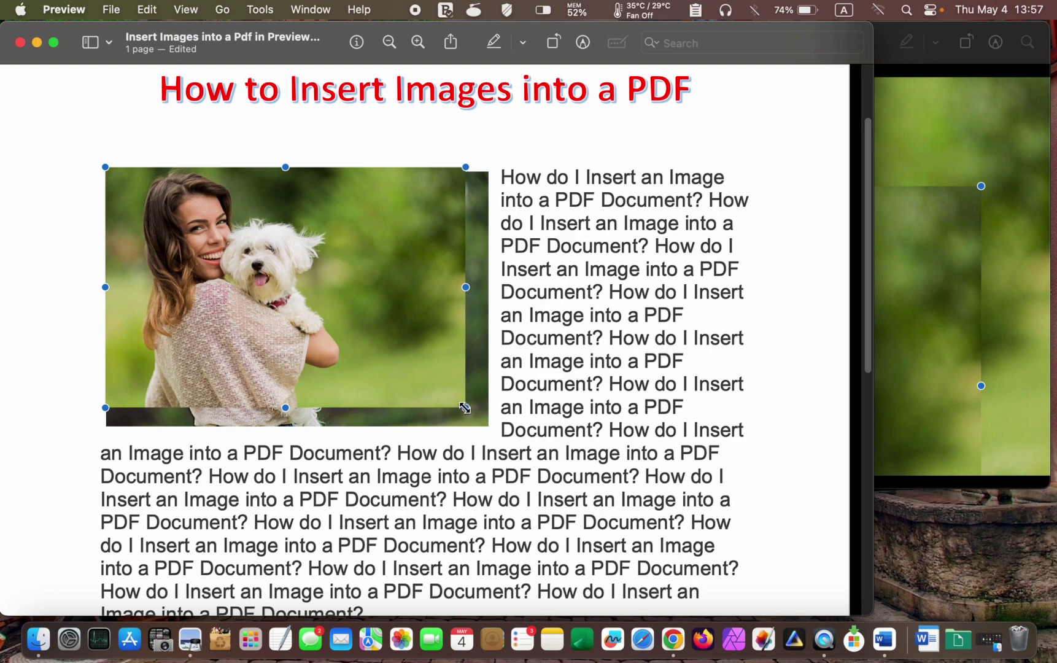
left_click_drag(465, 408, 494, 432)
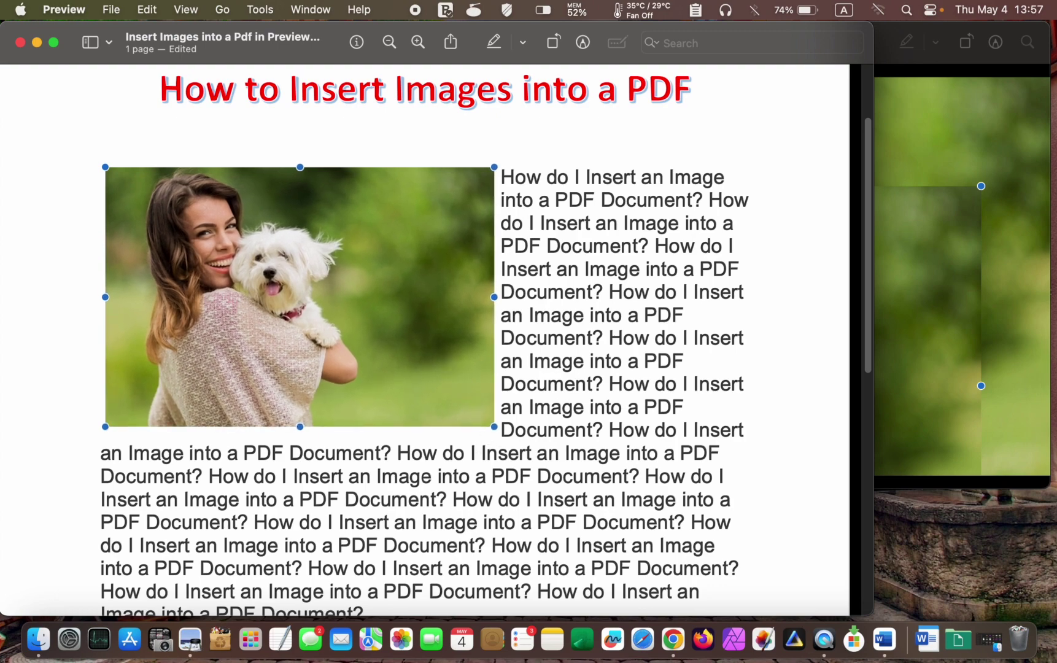
left_click_drag(450, 373, 449, 373)
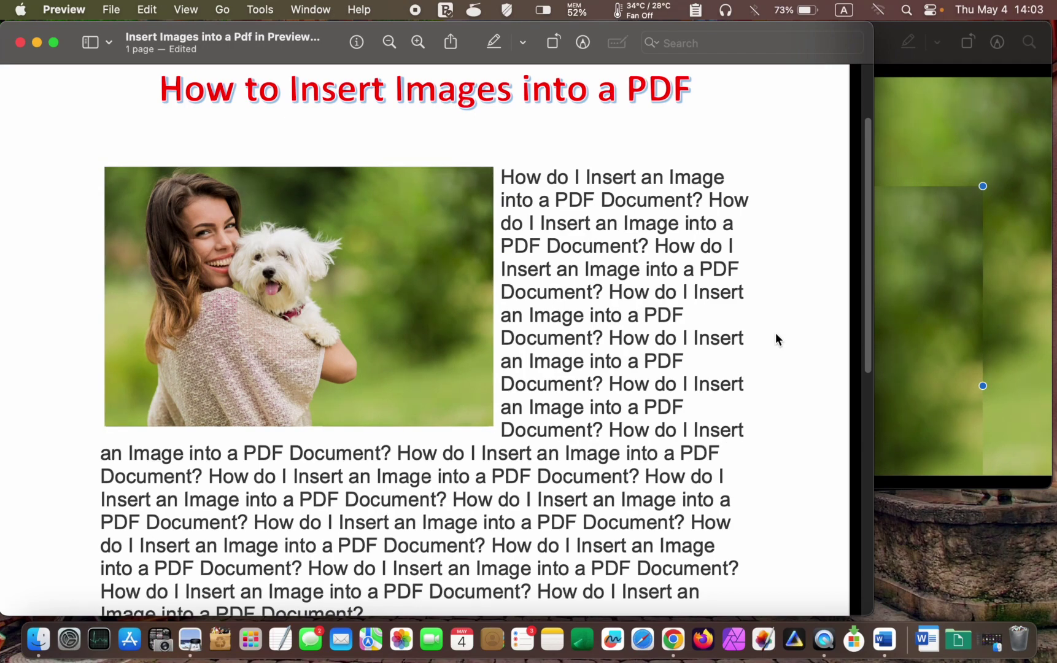
left_click(452, 218)
Deselect the photo and save the edited PDF with File > Save.
left_click(494, 120)
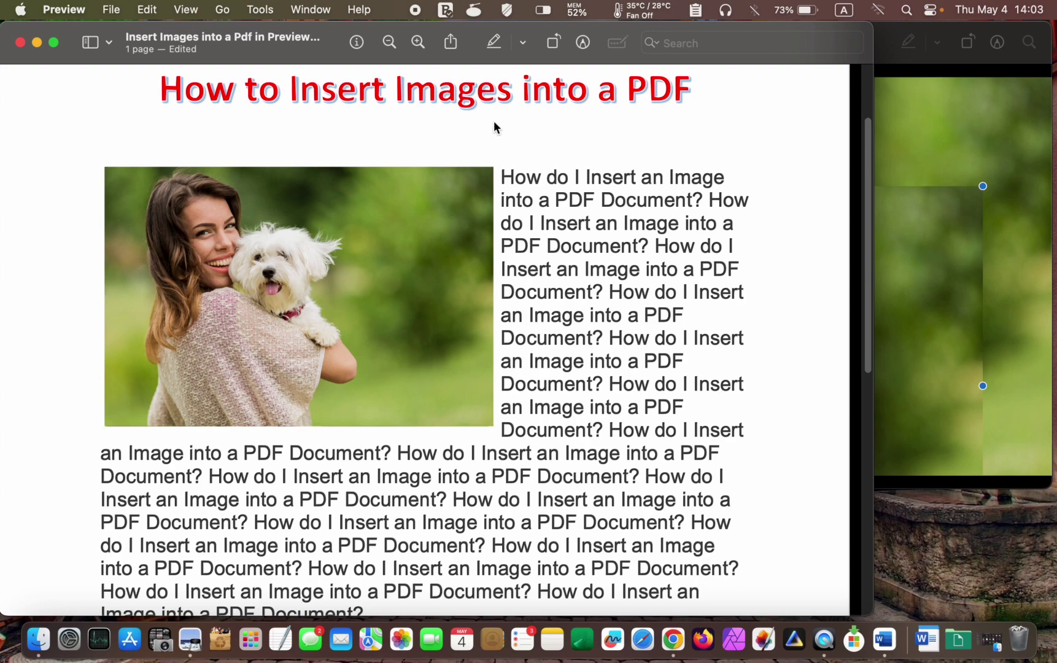
left_click(111, 10)
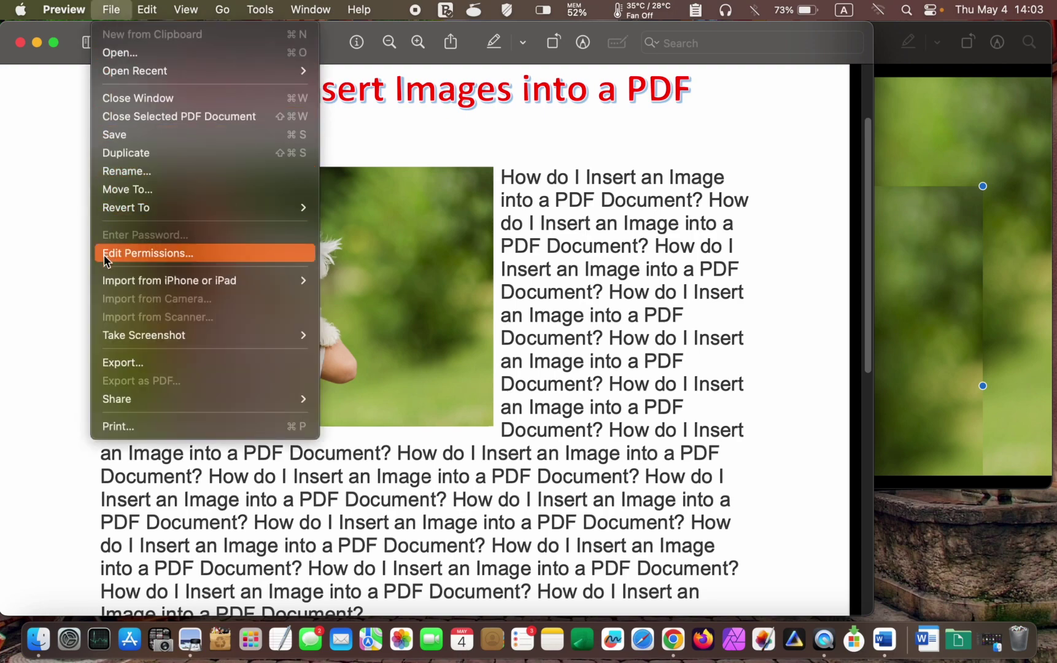
left_click(123, 134)
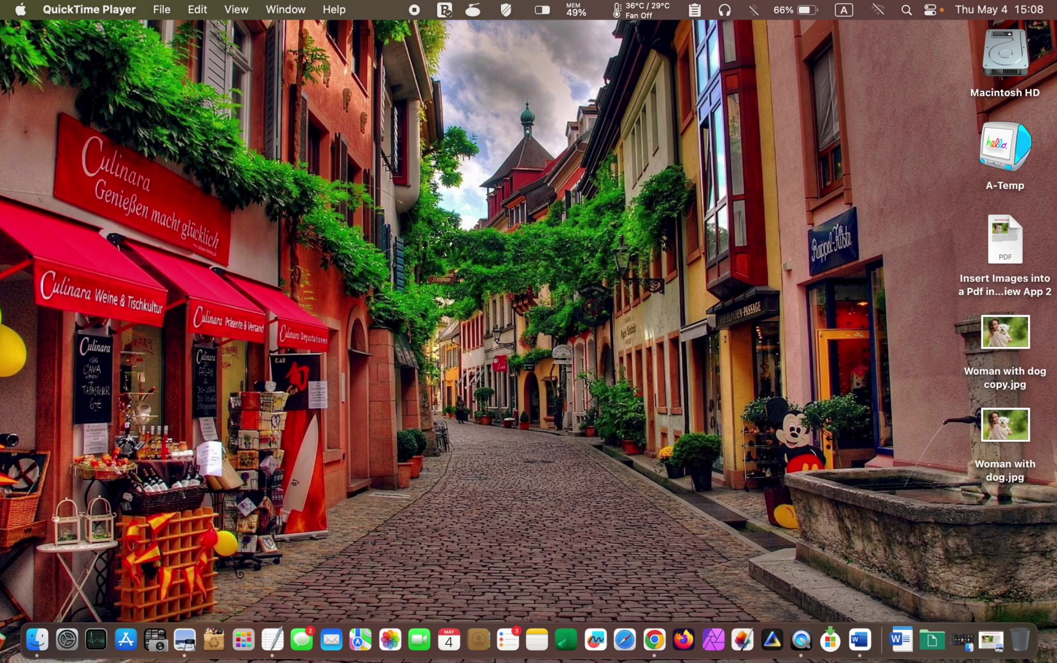
Reopen the saved PDF from the desktop and drag the photo to show it still moves.
double_click(1009, 251)
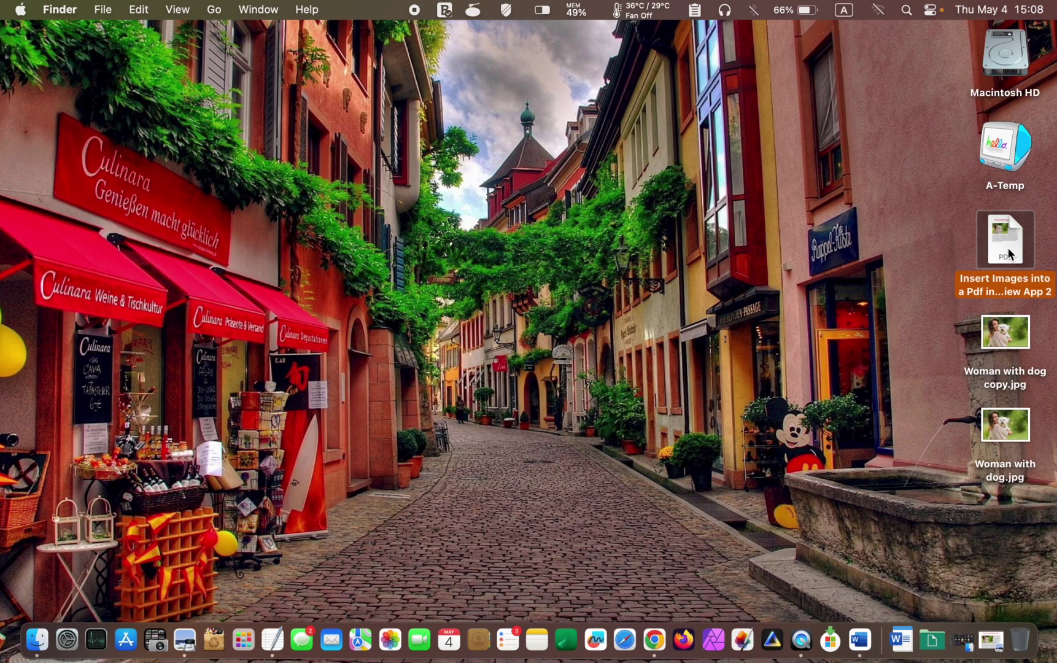
key("super+v")
mouse_move(330, 252)
left_mouse_down()
mouse_move(266, 233)
mouse_move(322, 248)
mouse_move(330, 272)
left_mouse_up()
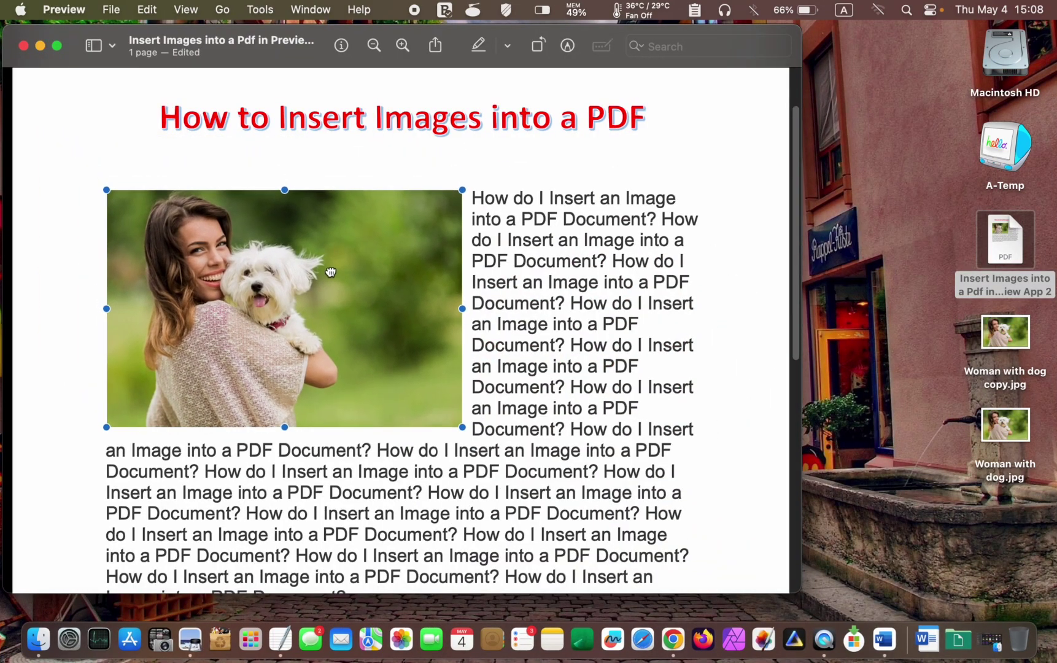
left_click(727, 300)
Print the page through Save as PDF, naming the output file 'PDF' on the Desktop.
key("super+p")
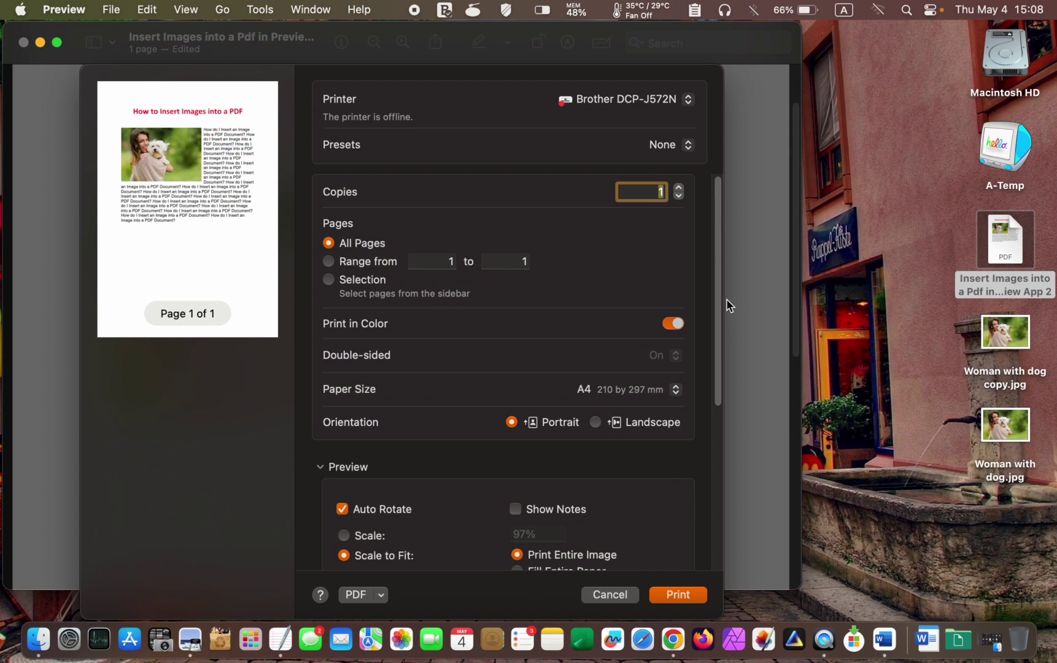
left_click(379, 596)
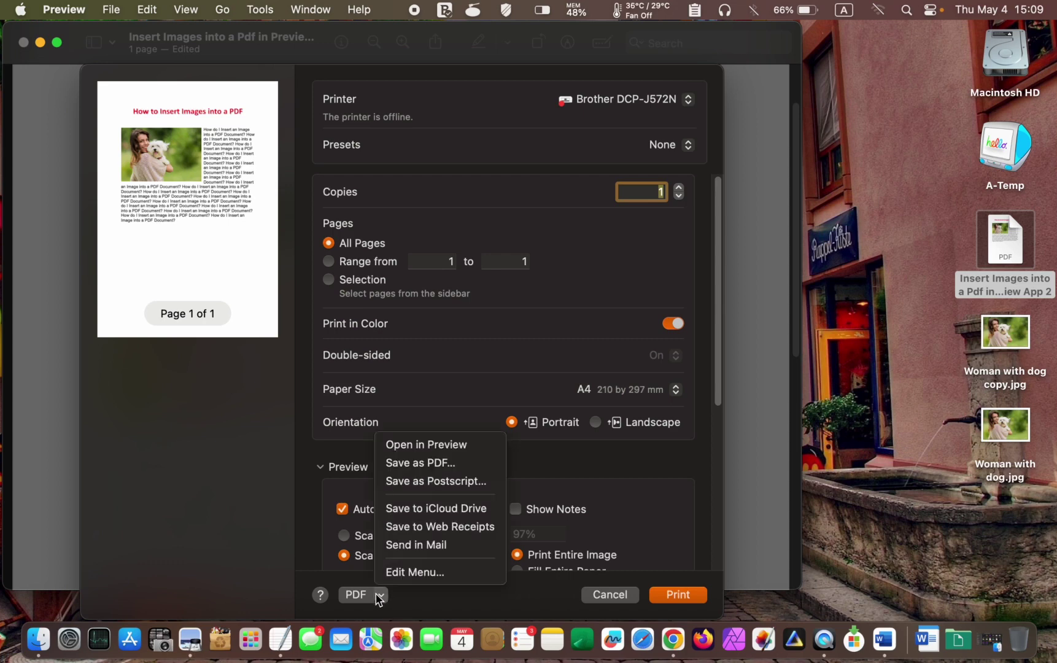
left_click(401, 464)
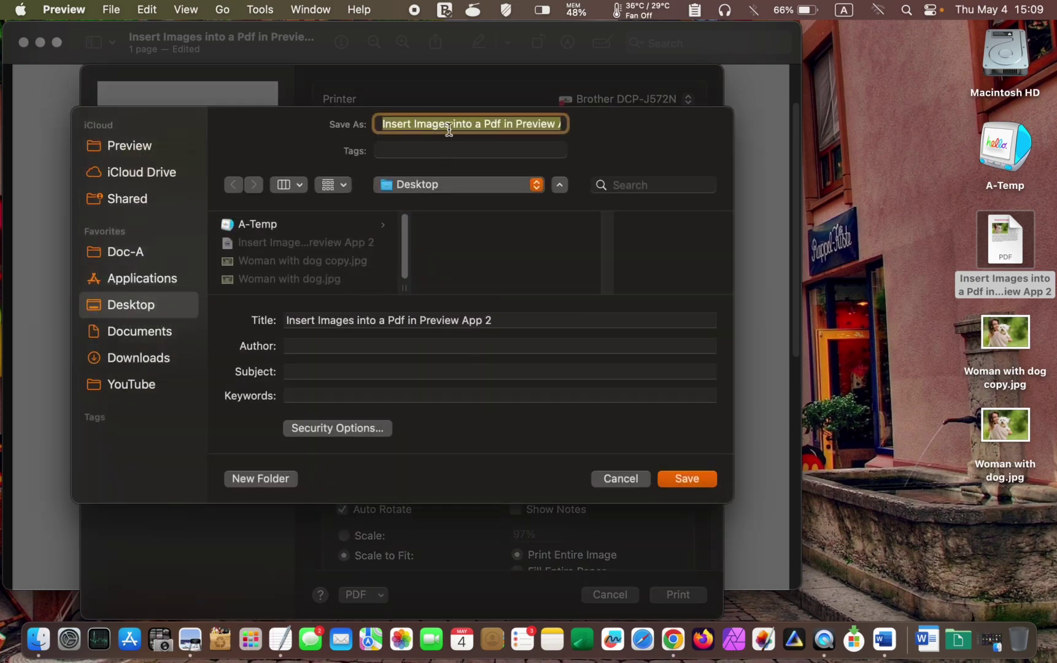
triple_click(450, 124)
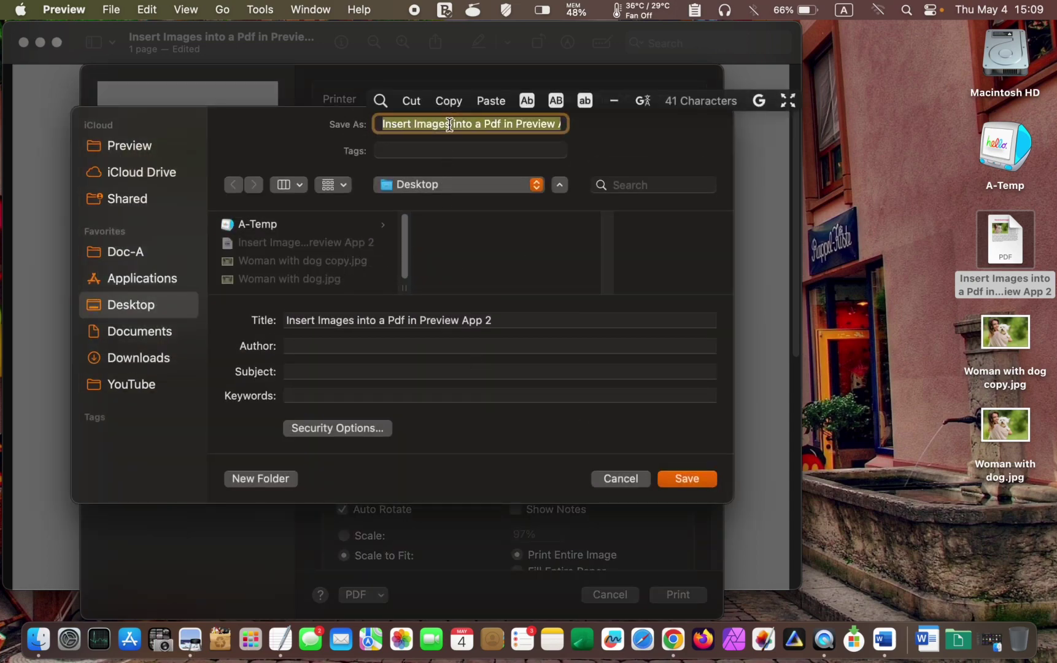
type("PDF")
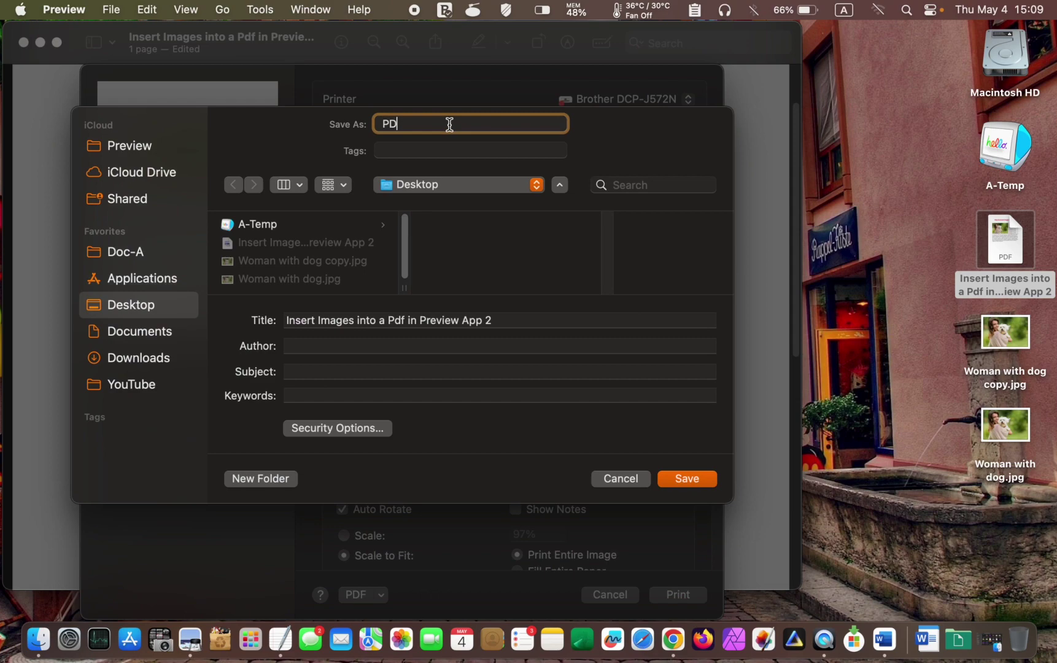
Save PDF.pdf, open it, and compare it against the original whose photo still moves.
left_click(681, 478)
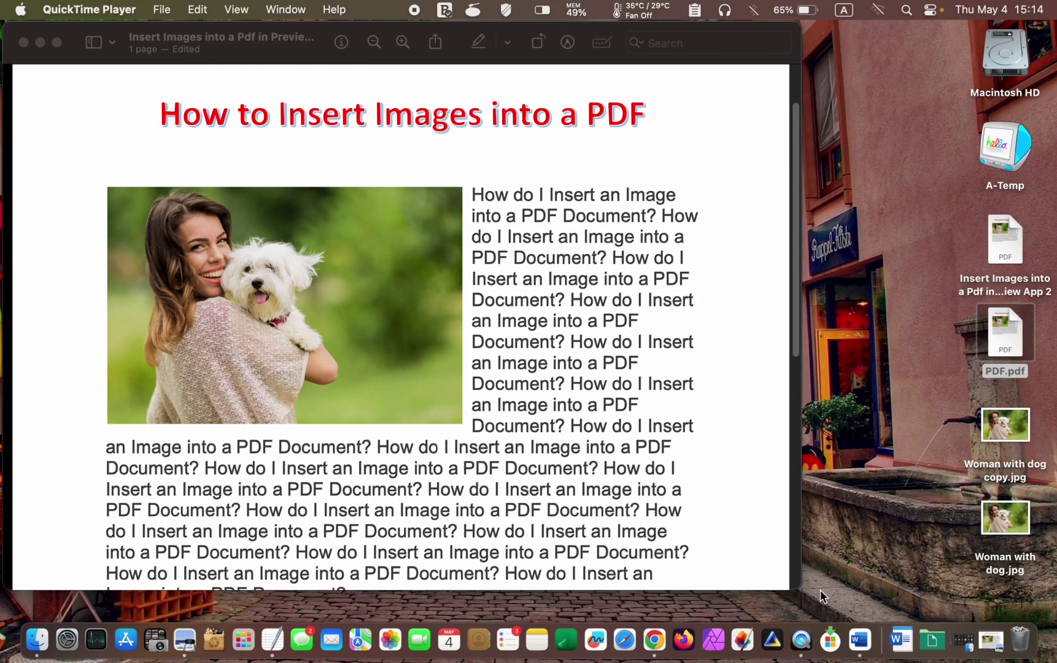
double_click(1005, 350)
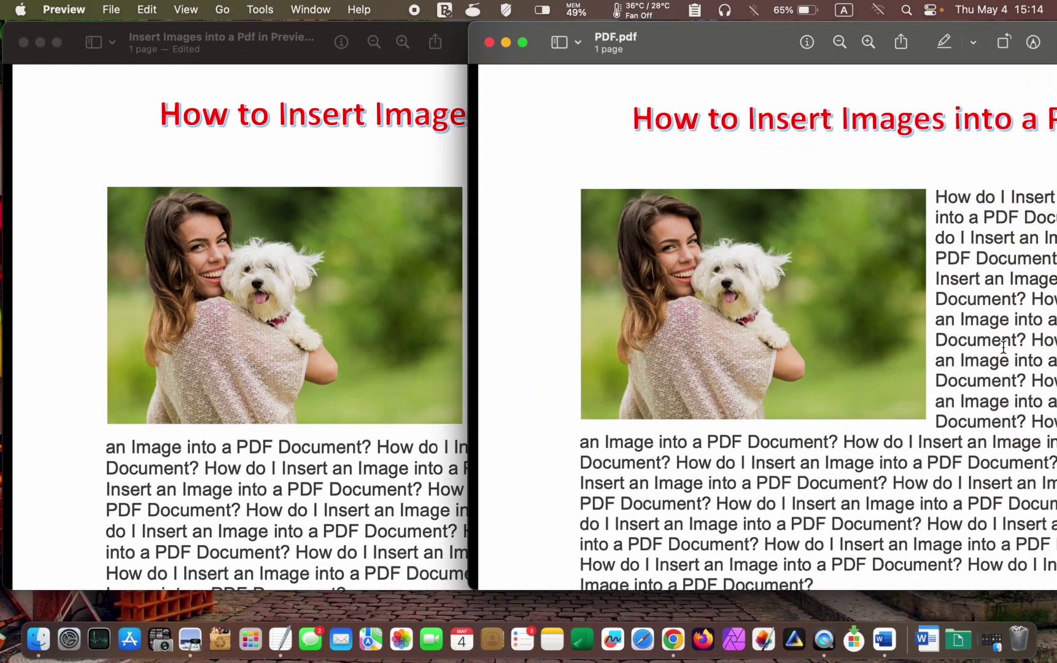
left_click(332, 334)
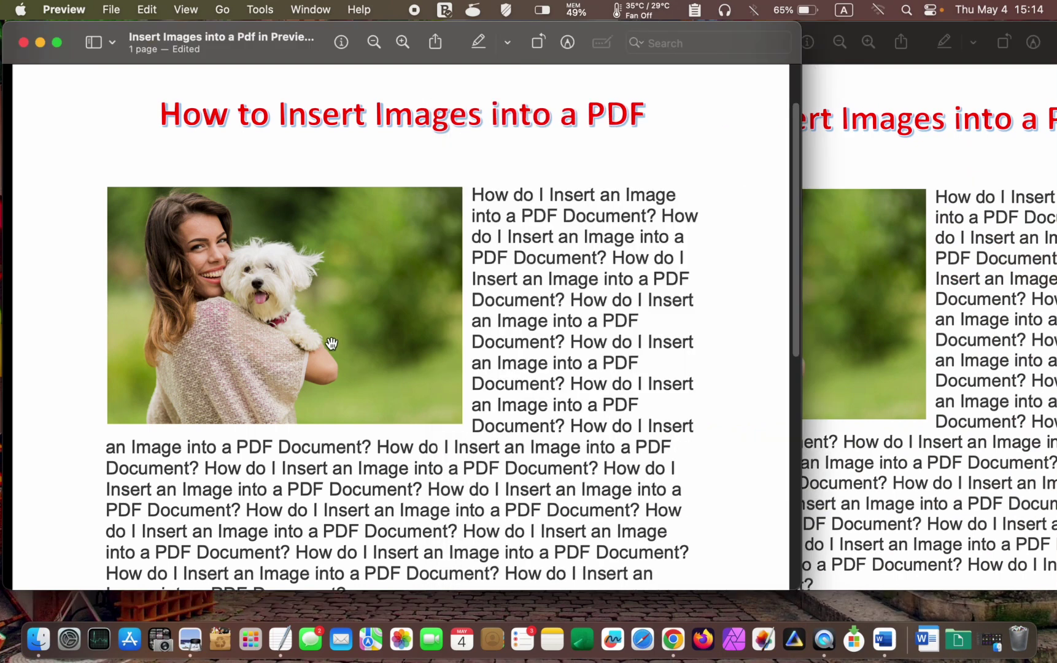
mouse_move(332, 334)
left_mouse_down()
mouse_move(291, 333)
mouse_move(332, 340)
left_mouse_up()
left_click(875, 163)
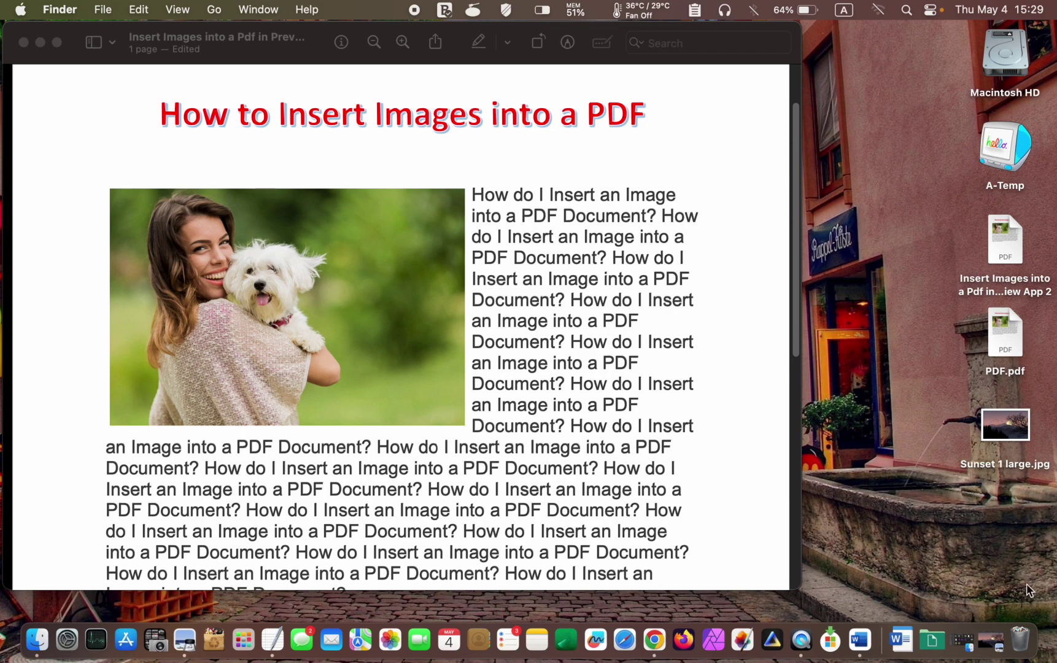
Open Sunset 1 large.jpg from the desktop in Preview and show the Tools menu.
double_click(1006, 434)
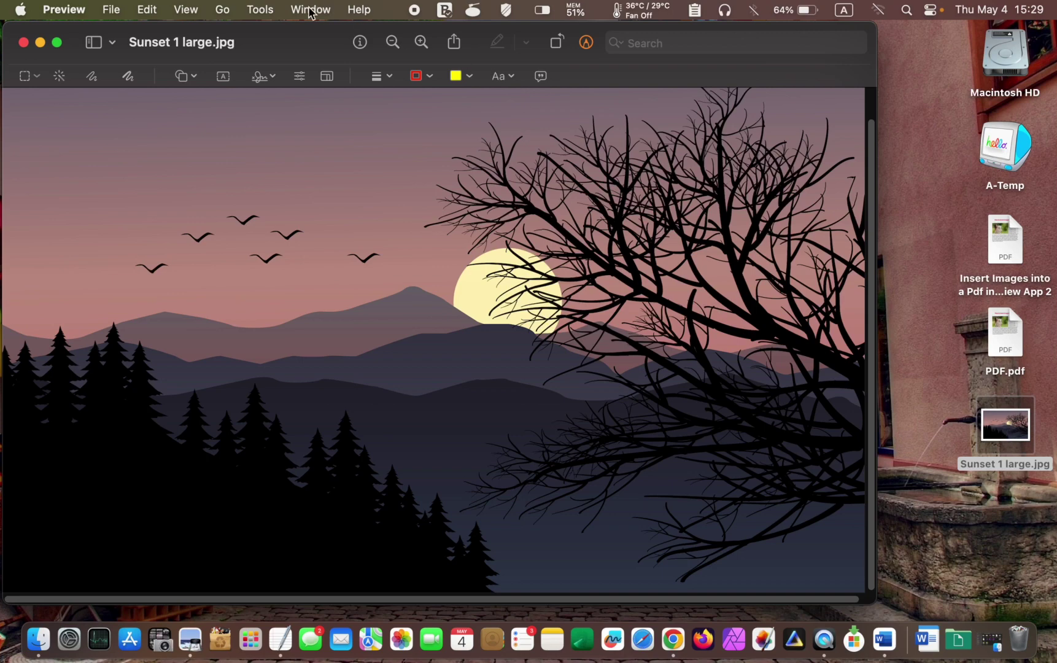
left_click(260, 9)
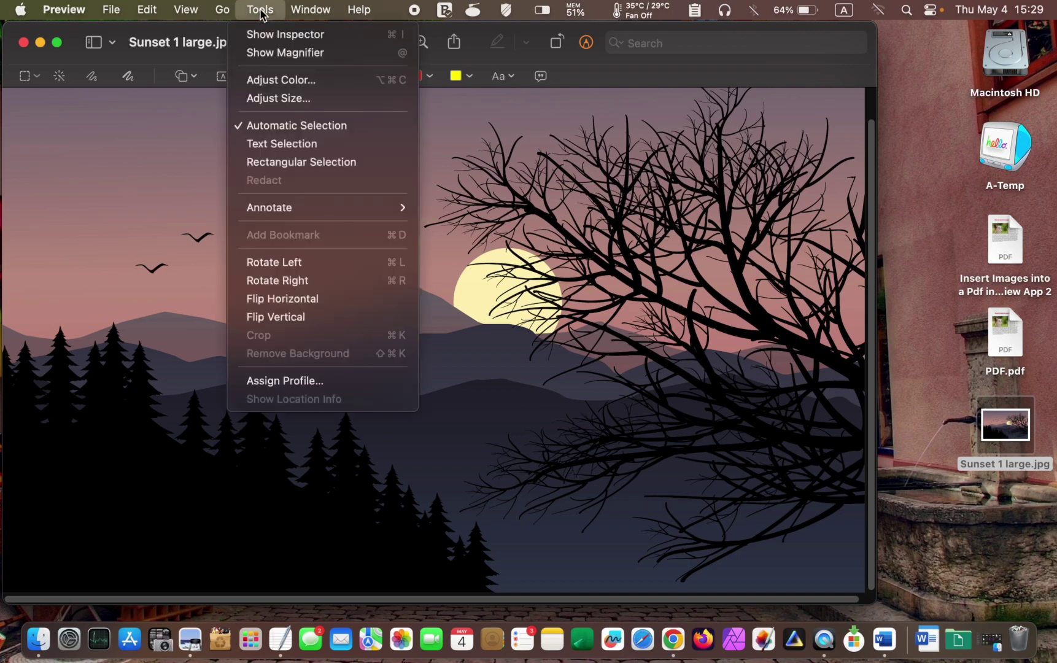
Use Adjust Size to resize the image to 2000 pixels wide at 72 pixels per inch.
left_click(278, 99)
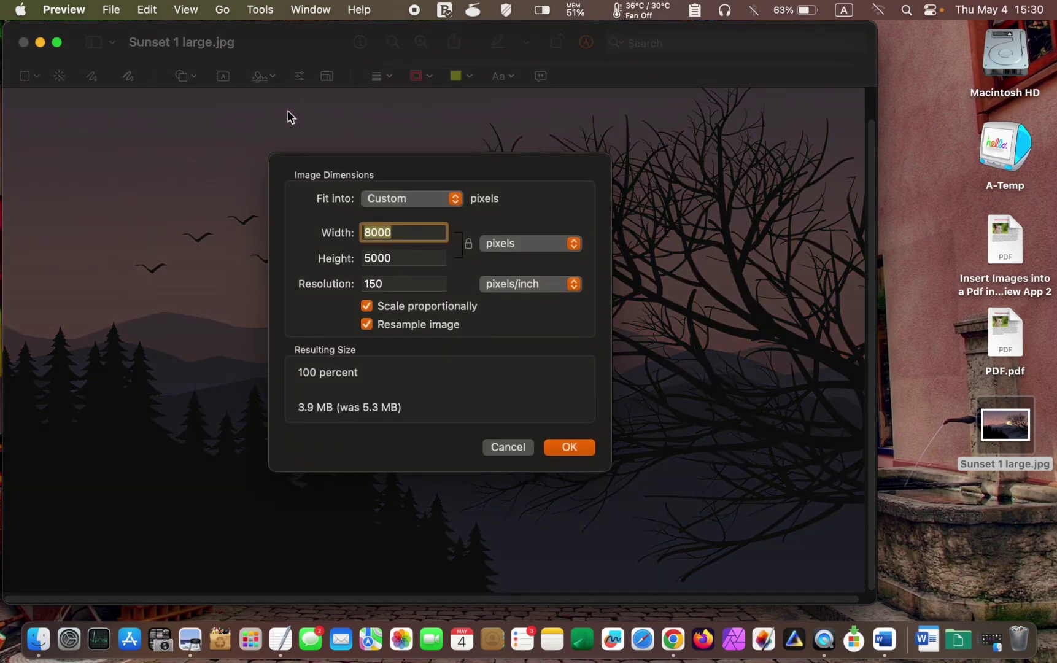
double_click(410, 232)
type("2000")
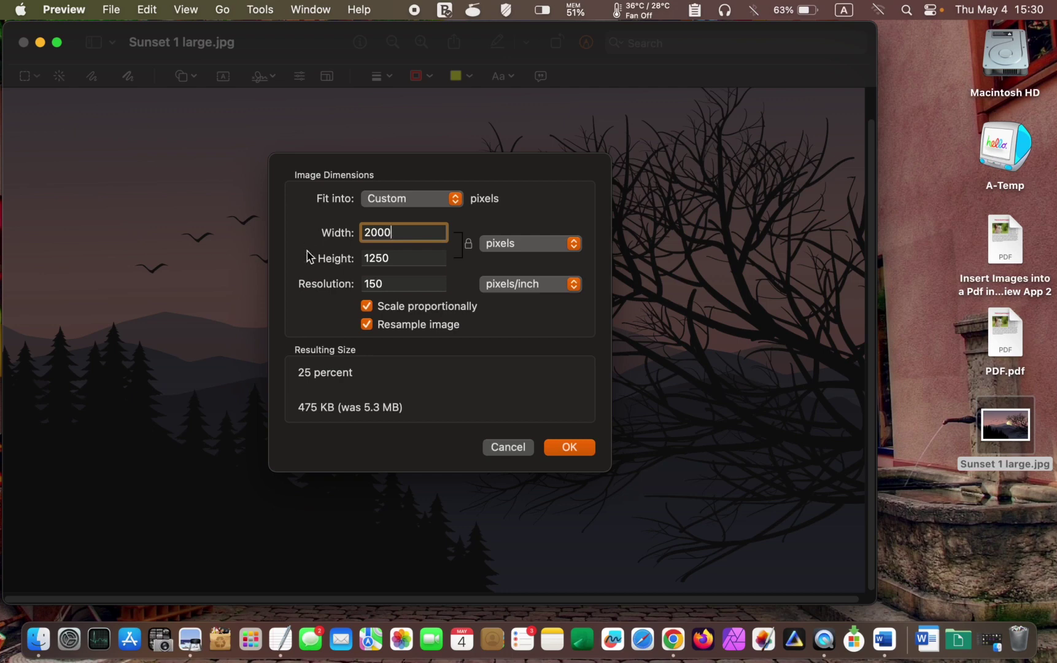
left_click_drag(401, 285, 329, 277)
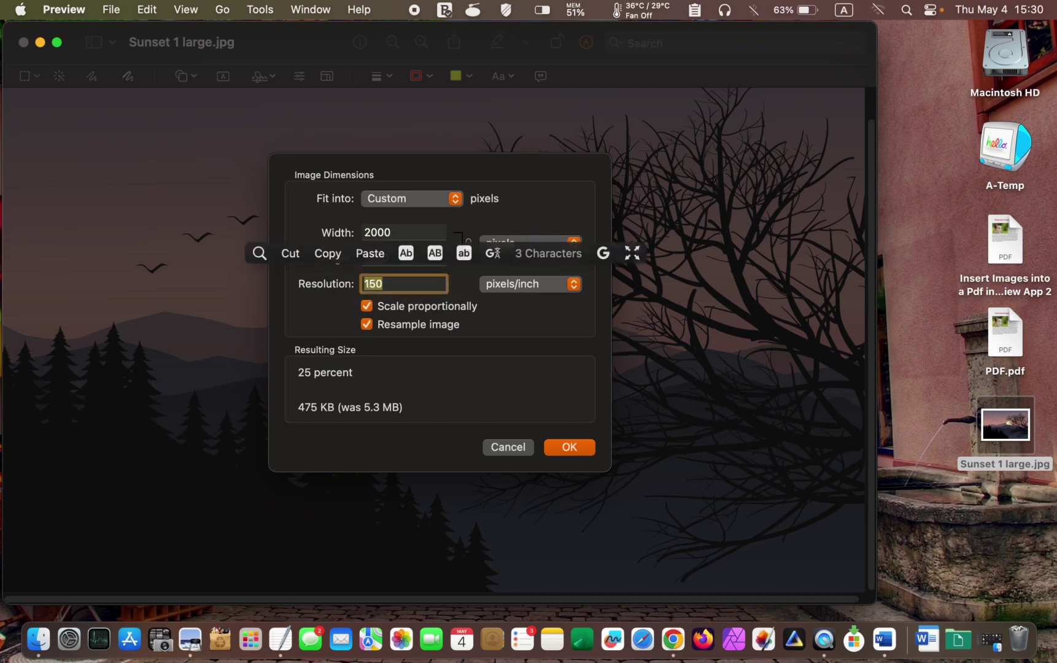
type("72")
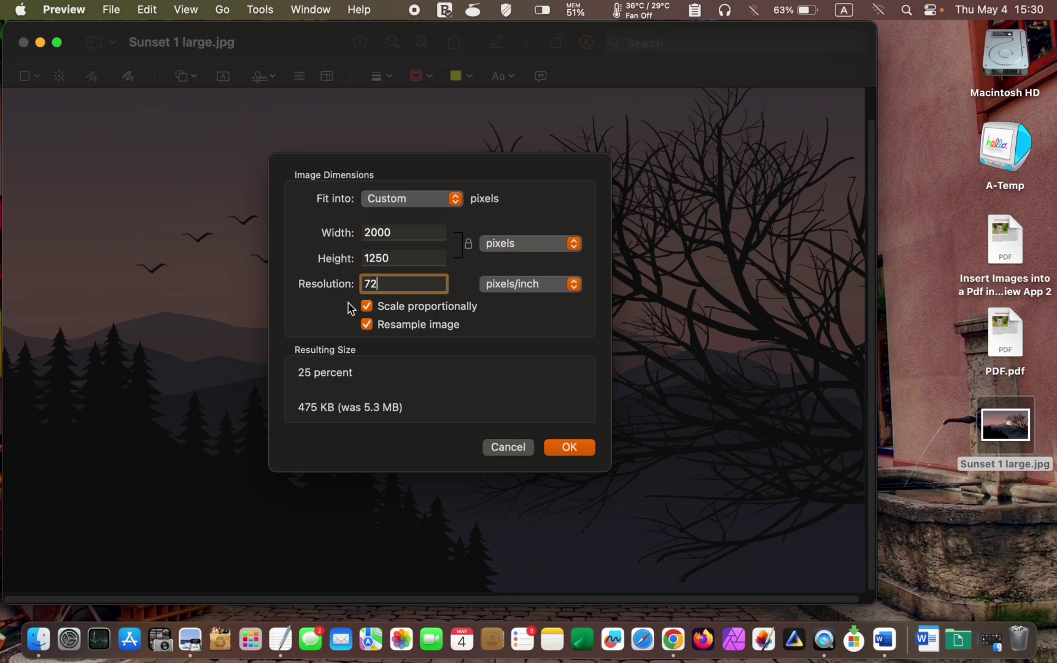
left_click(570, 447)
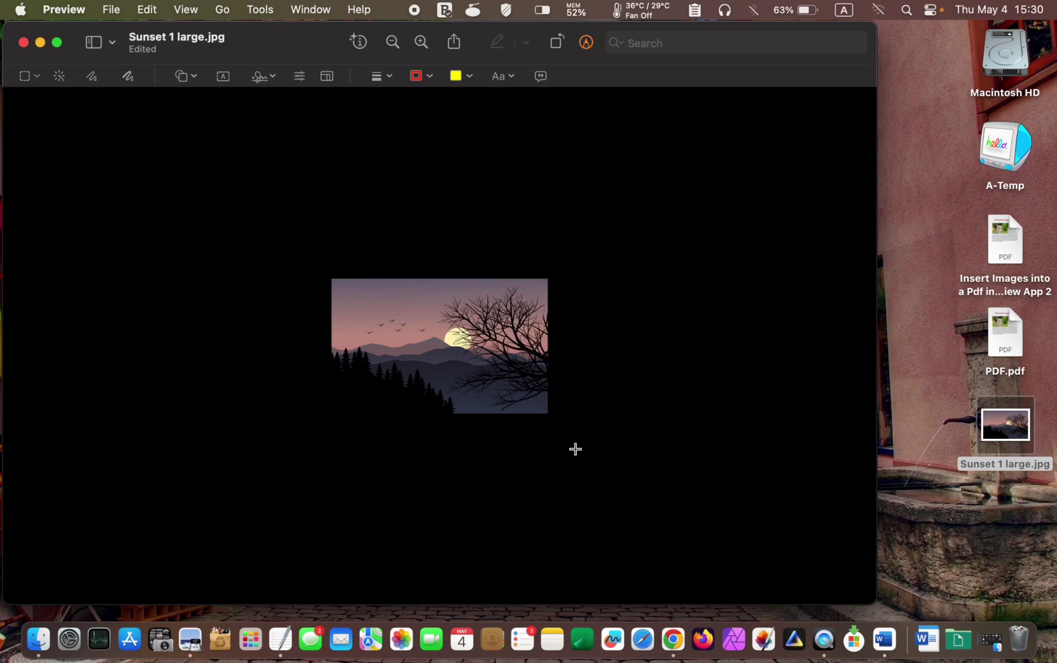
left_click(420, 43)
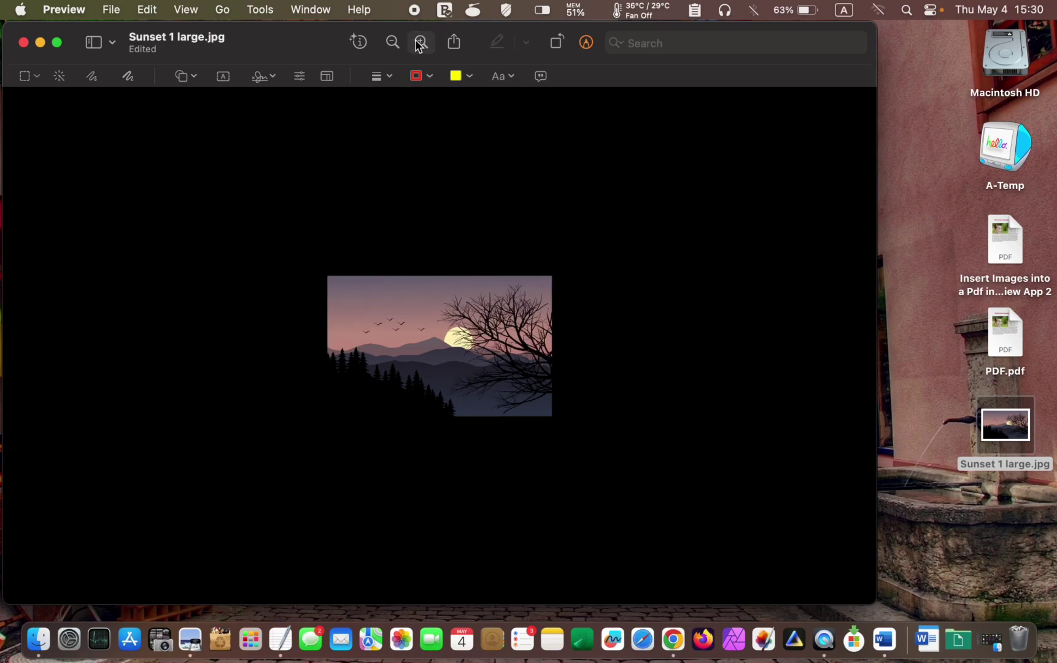
left_click(419, 43)
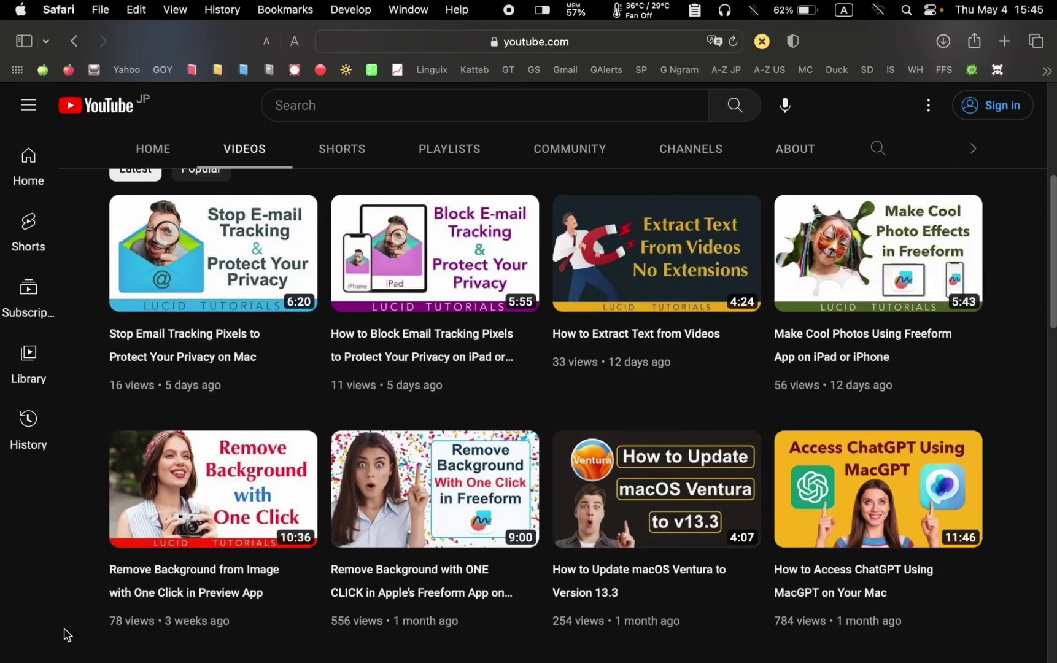